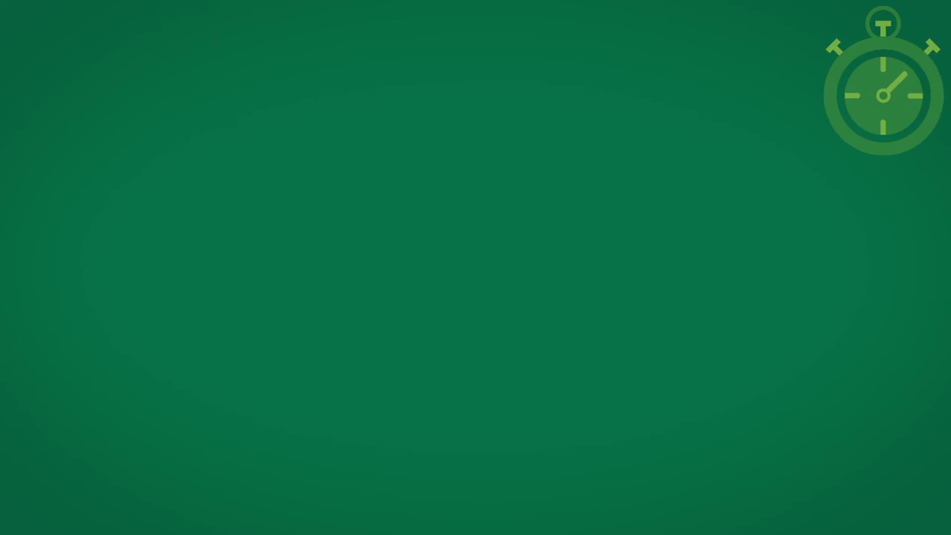
# Step: Sign in with the student email and password, then open STUDENT > Course Info
pyautogui.write('Example@ivytech.edu')
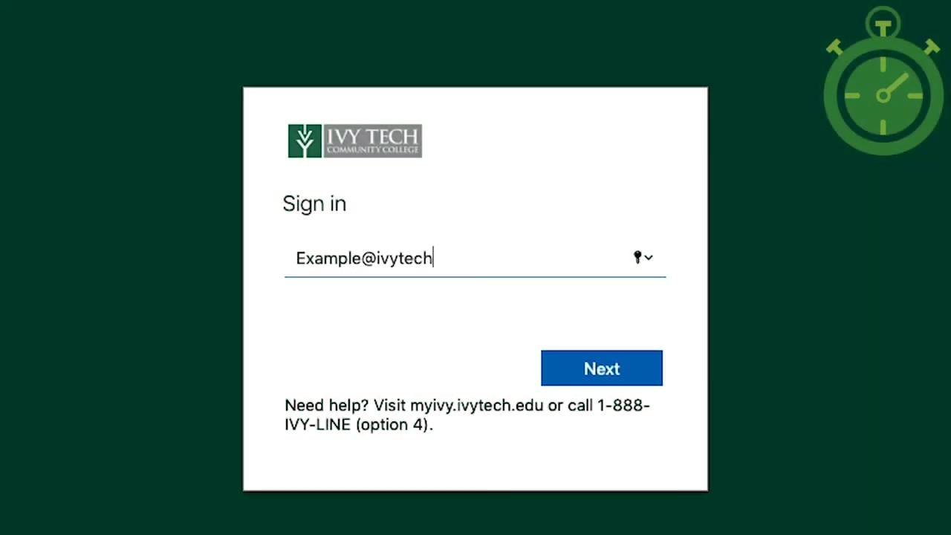
pyautogui.press('Return')
pyautogui.write('*******')
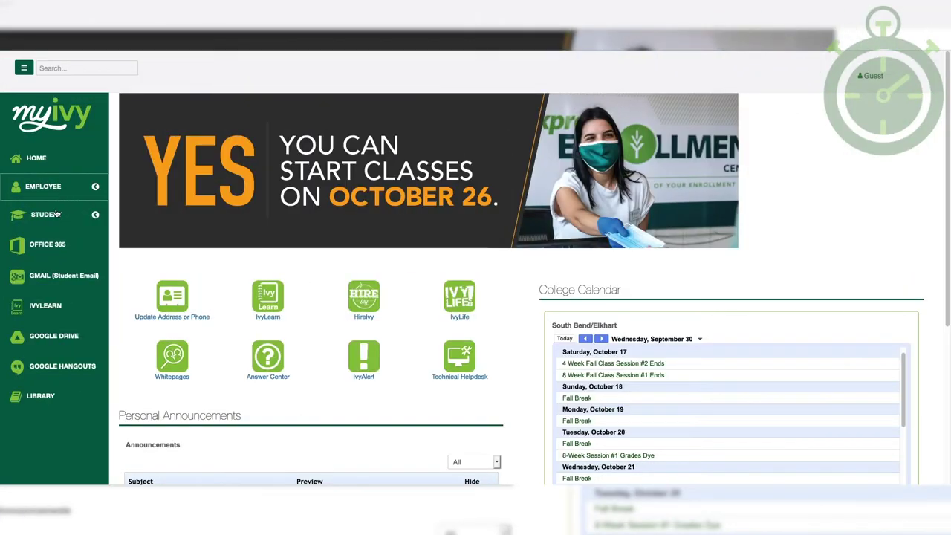
pyautogui.click(56, 214)
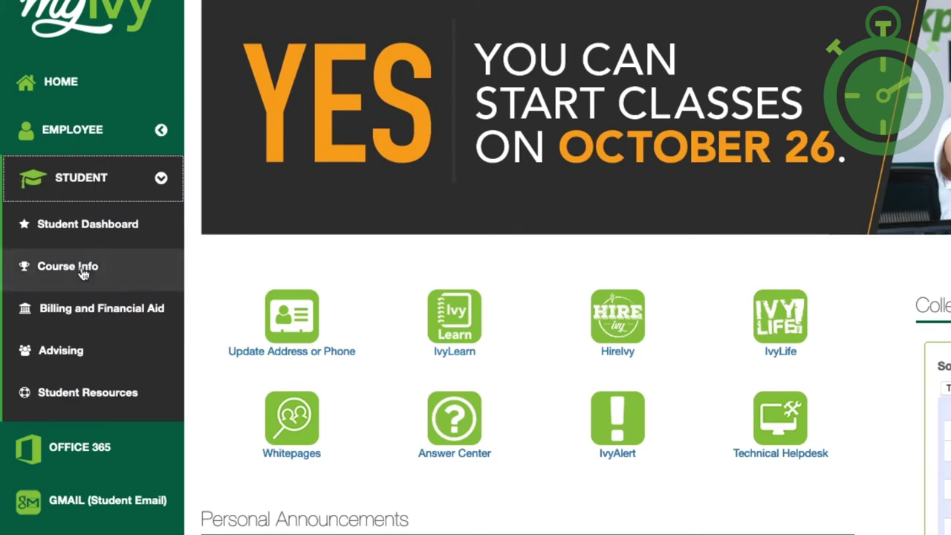
pyautogui.click(83, 274)
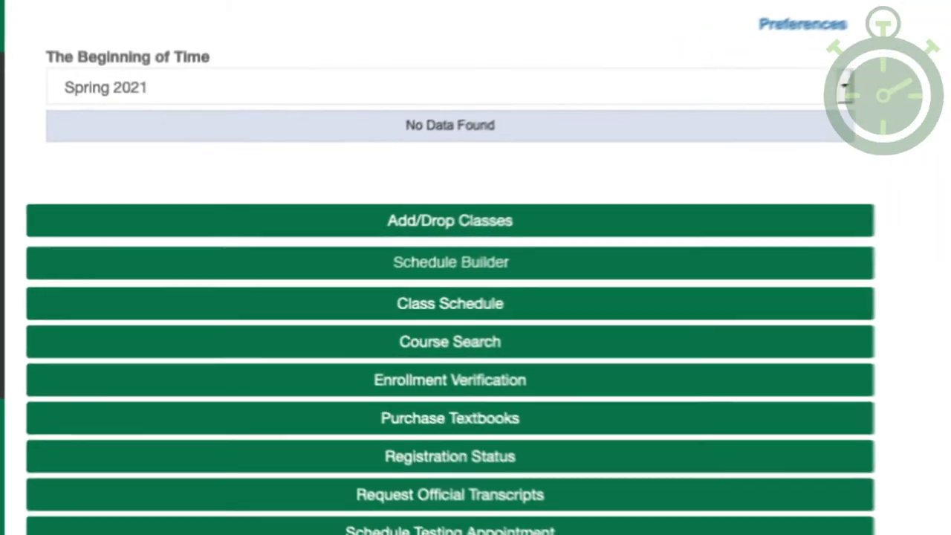
# Step: Pick Fall 2020 as the planning term in Schedule Builder and save IvyOnline and Richmond as campuses
pyautogui.click(450, 262)
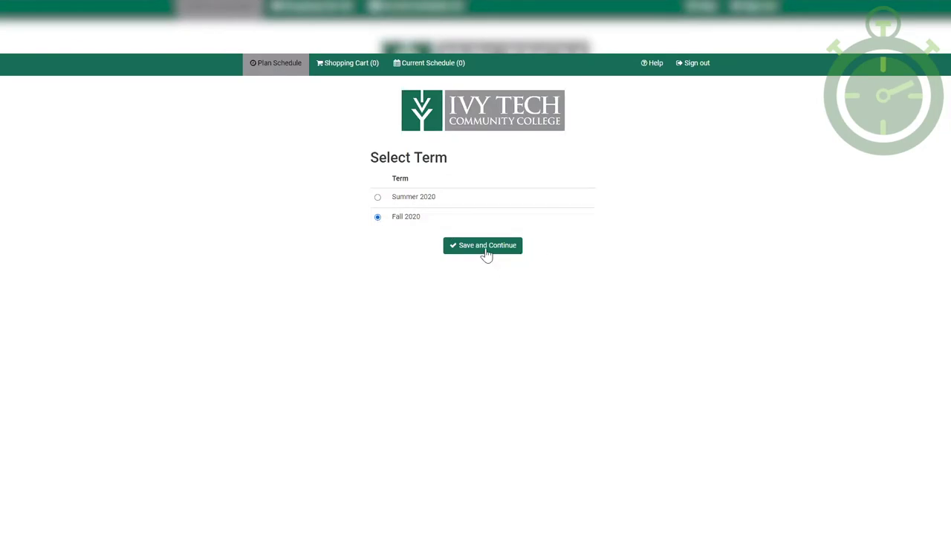
pyautogui.click(486, 250)
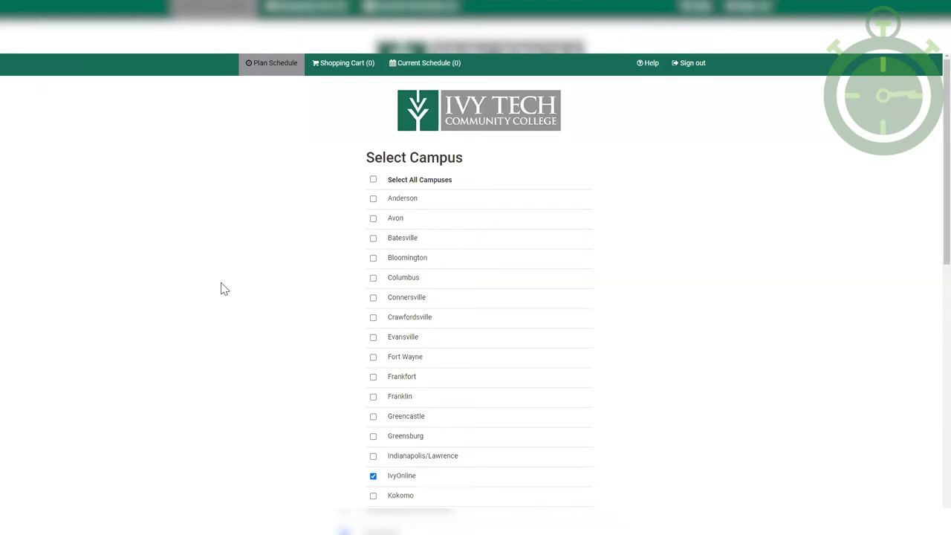
pyautogui.scroll(-3, 221, 289)
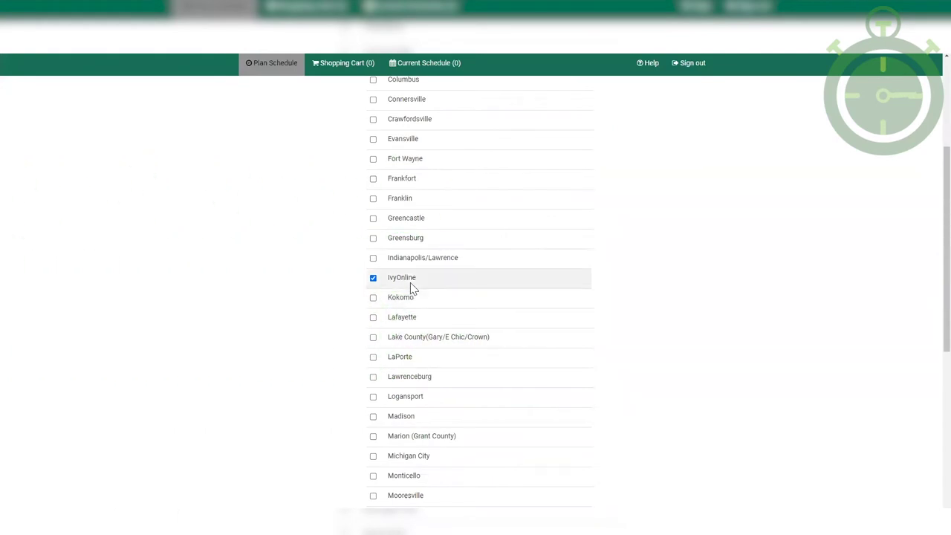
pyautogui.scroll(-5, 293, 198)
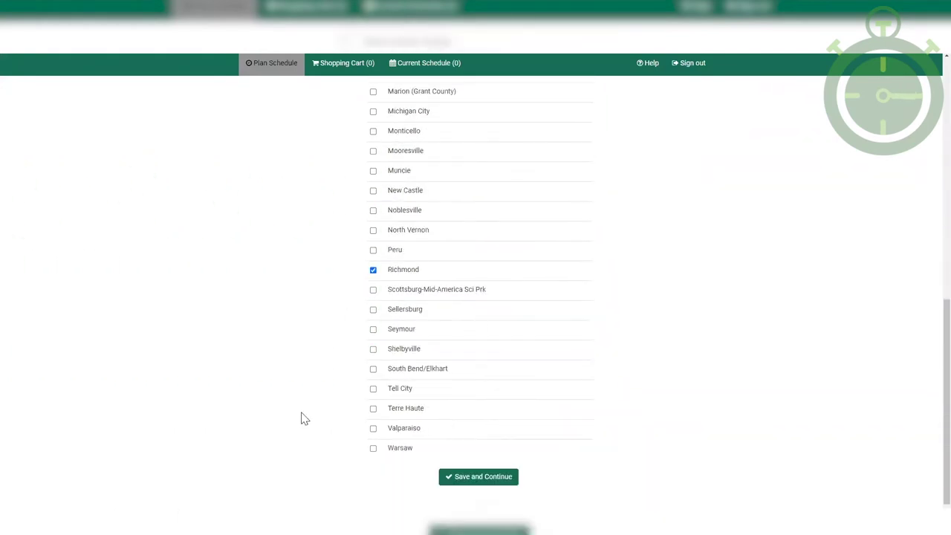
pyautogui.click(491, 475)
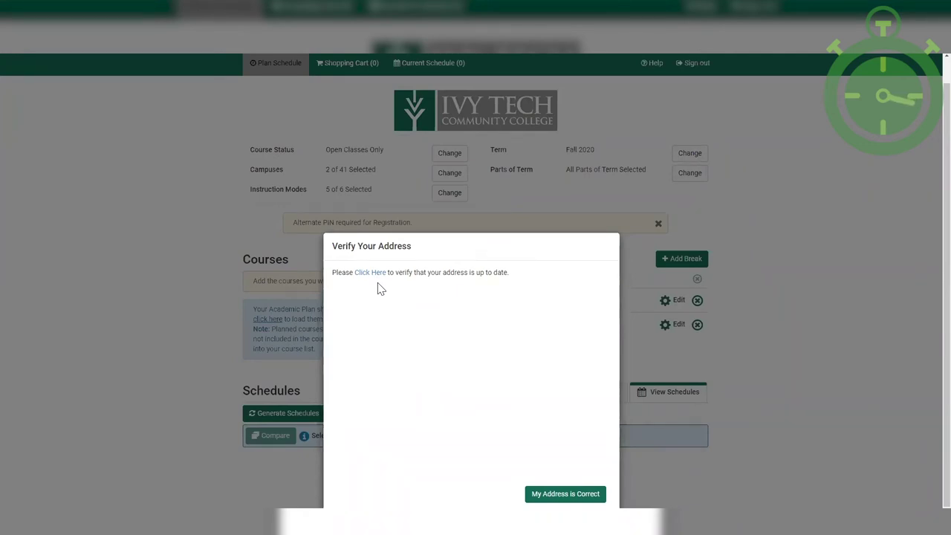
# Step: Confirm the address on file in the Verify Your Address dialog
pyautogui.click(554, 497)
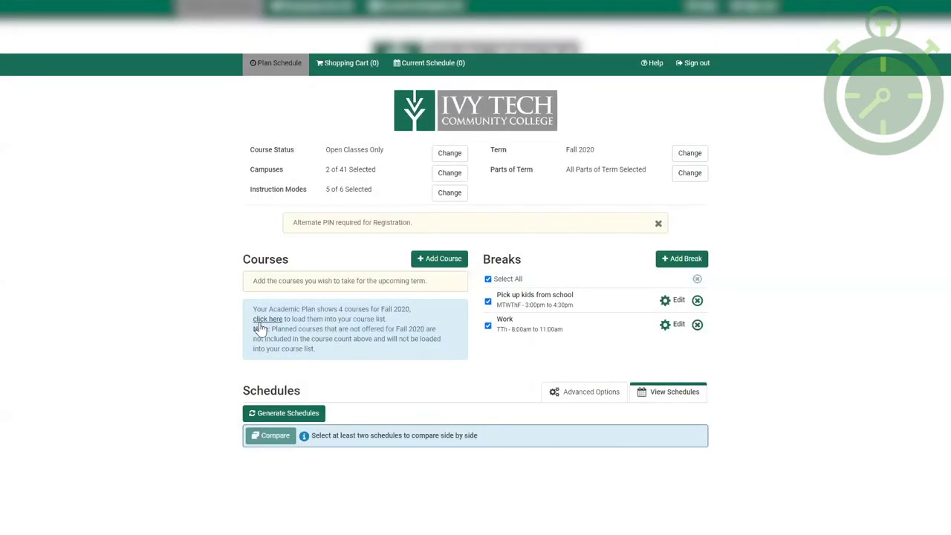
# Step: Load COMM 101, ENGL 111, IVYT 111 and MATH 136 from the plan, and browse Art History 110
pyautogui.click(264, 319)
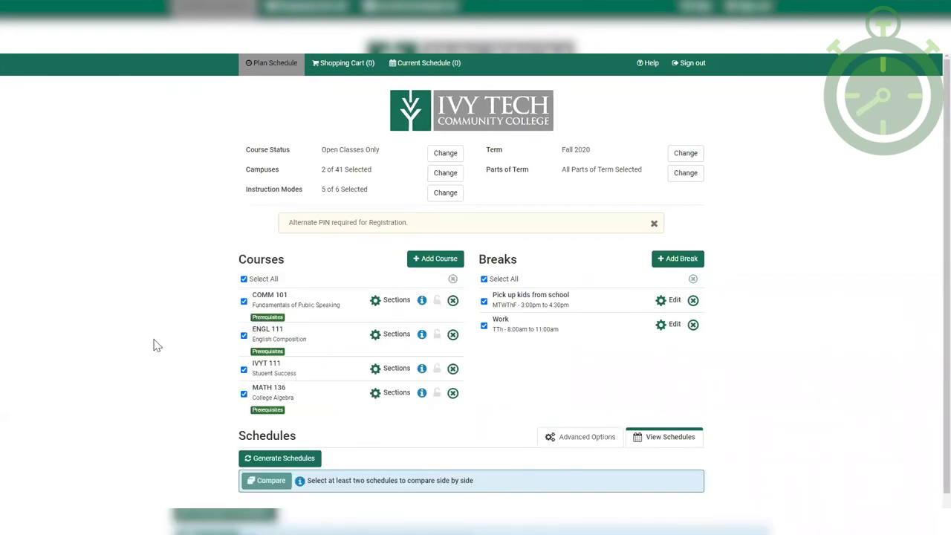
pyautogui.click(418, 262)
pyautogui.click(374, 157)
pyautogui.click(396, 261)
pyautogui.click(388, 180)
pyautogui.click(376, 204)
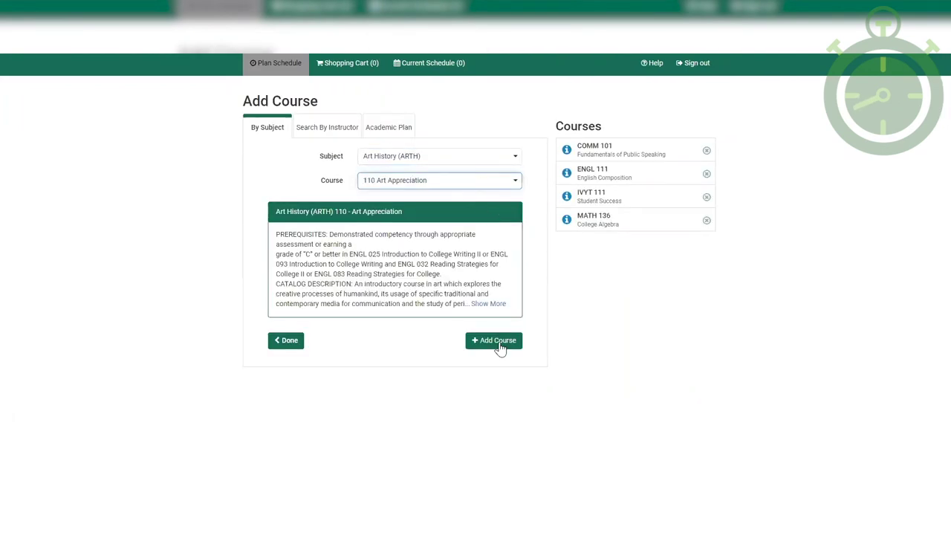
pyautogui.click(498, 342)
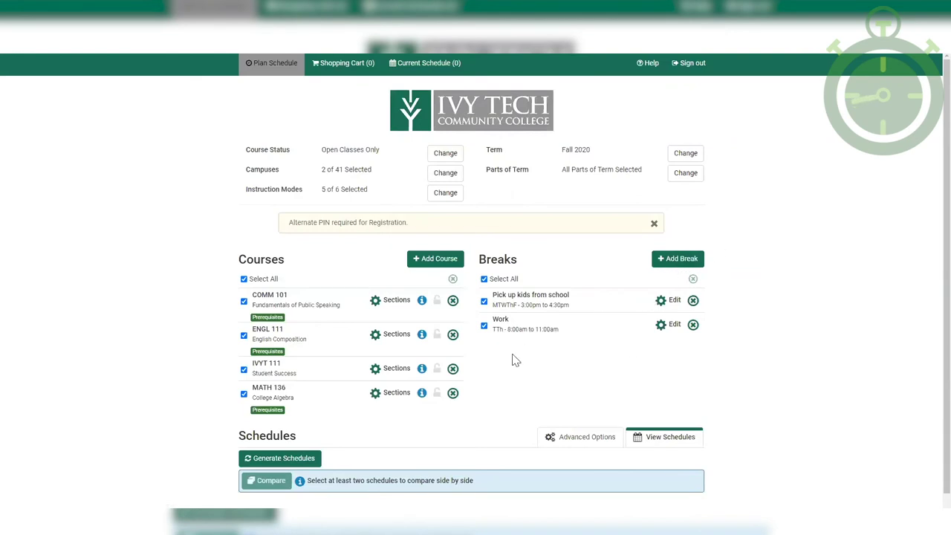
# Step: Generate the 218 schedules, compare schedule 3 with another, then view schedule 13's details
pyautogui.click(284, 458)
pyautogui.scroll(-4, 238, 357)
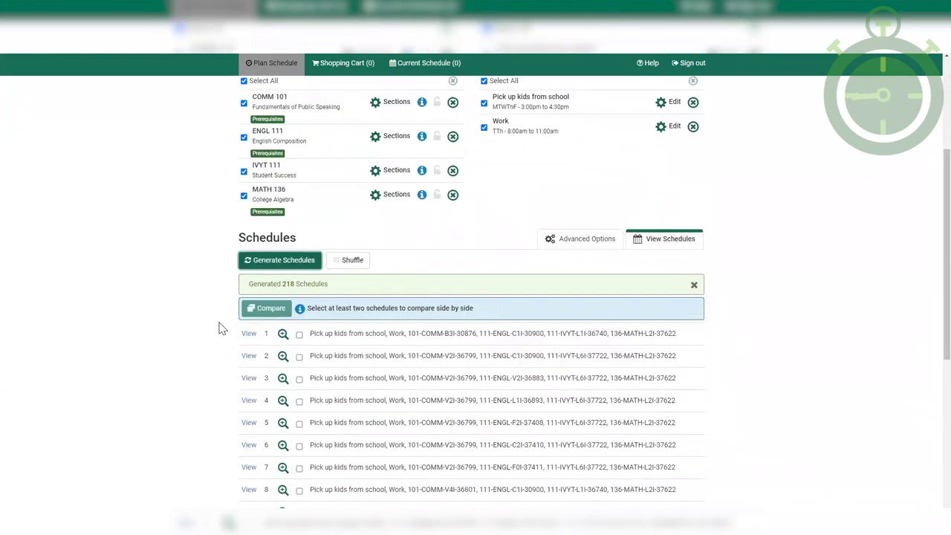
pyautogui.click(299, 379)
pyautogui.click(299, 445)
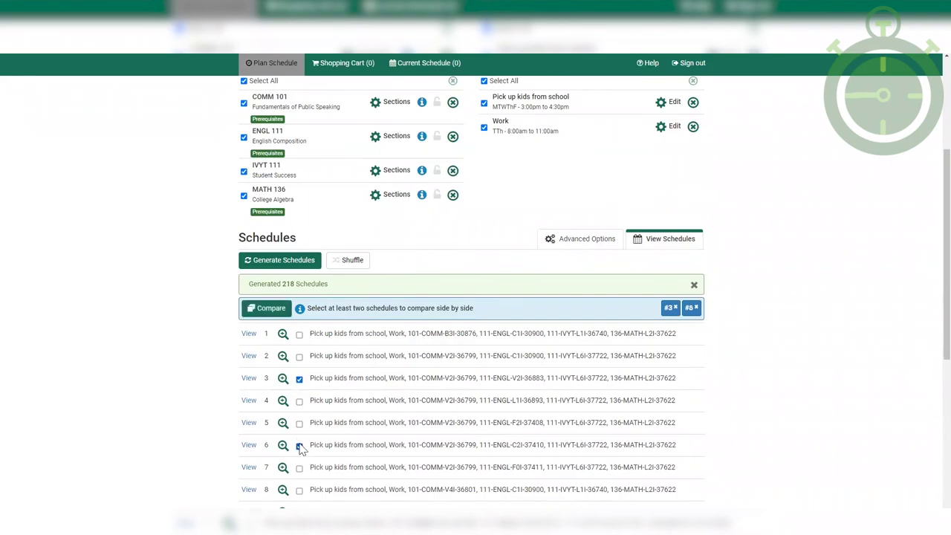
pyautogui.click(254, 312)
pyautogui.click(475, 452)
pyautogui.click(247, 400)
pyautogui.scroll(3, 190, 386)
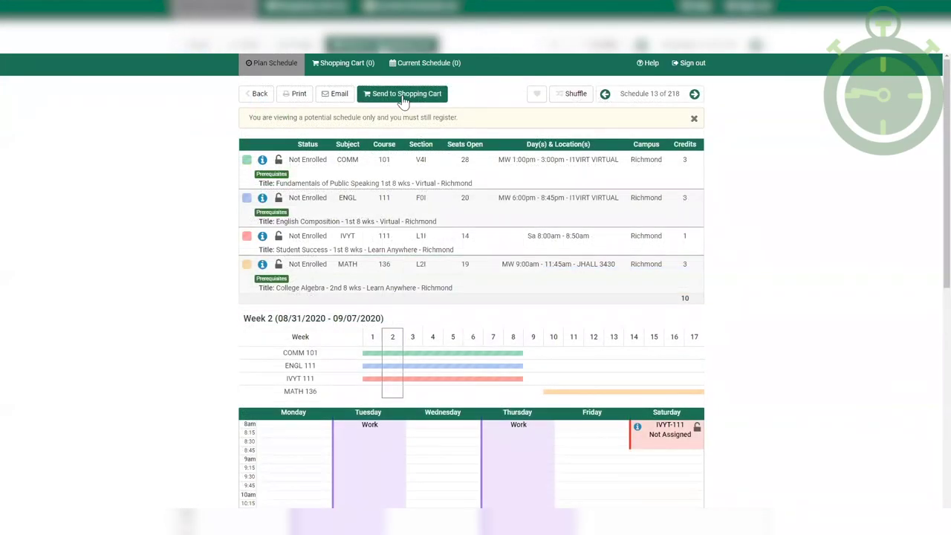
# Step: Send the schedule to the cart and register with the PIN, enrolling in COMM 101, ENGL 111, IVYT 111
pyautogui.click(403, 98)
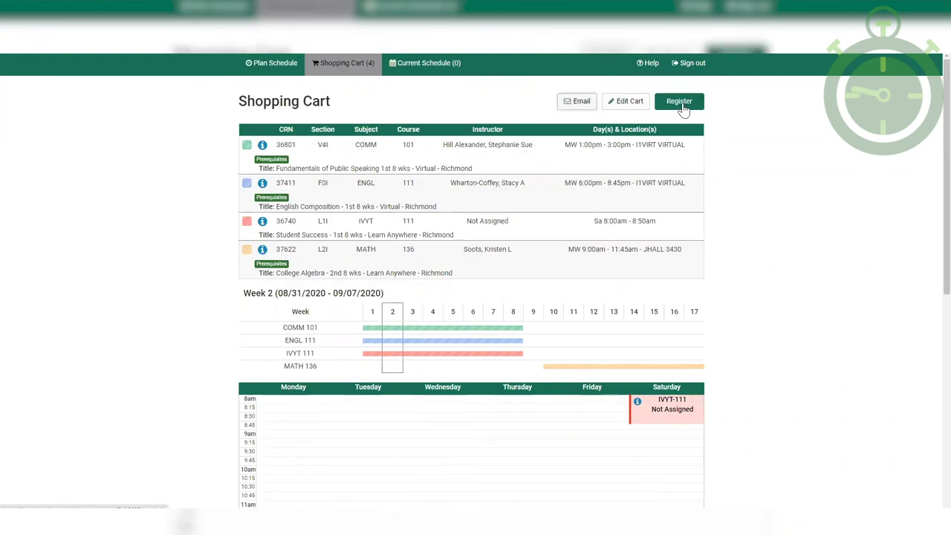
pyautogui.click(680, 100)
pyautogui.click(468, 192)
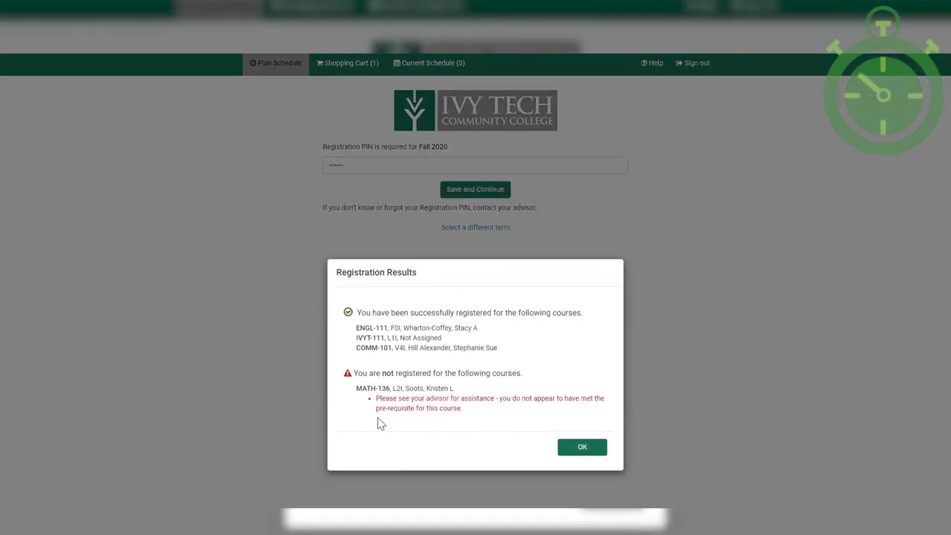
pyautogui.click(583, 447)
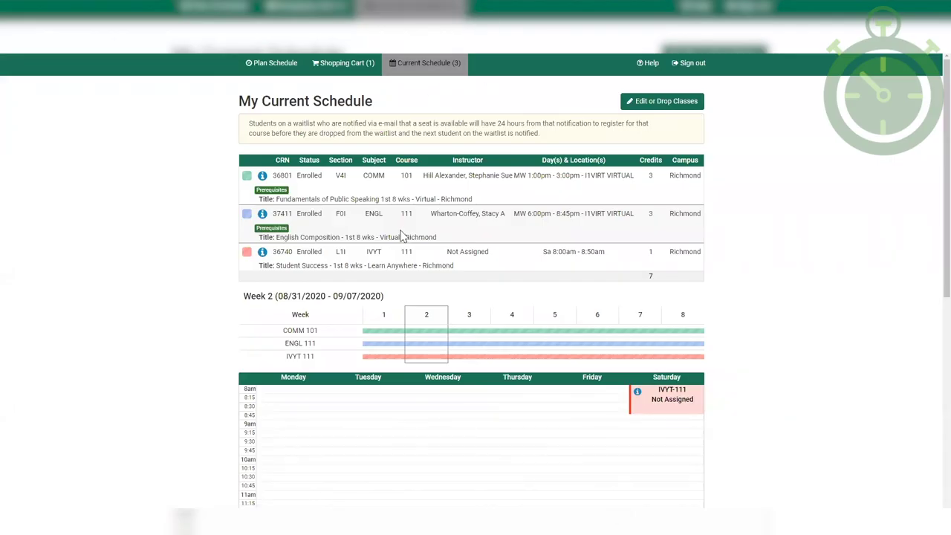